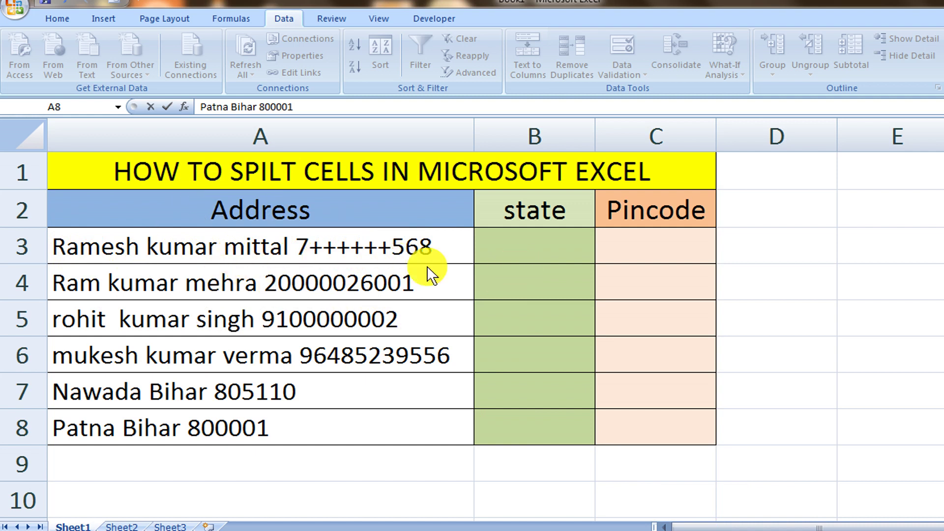
Step: Start a delimited Text to Columns conversion of the address entries in A3:A8 and advance to its delimiter settings
{"action": "left_click_drag", "start_coordinate": [375, 236], "coordinate": [348, 441]}
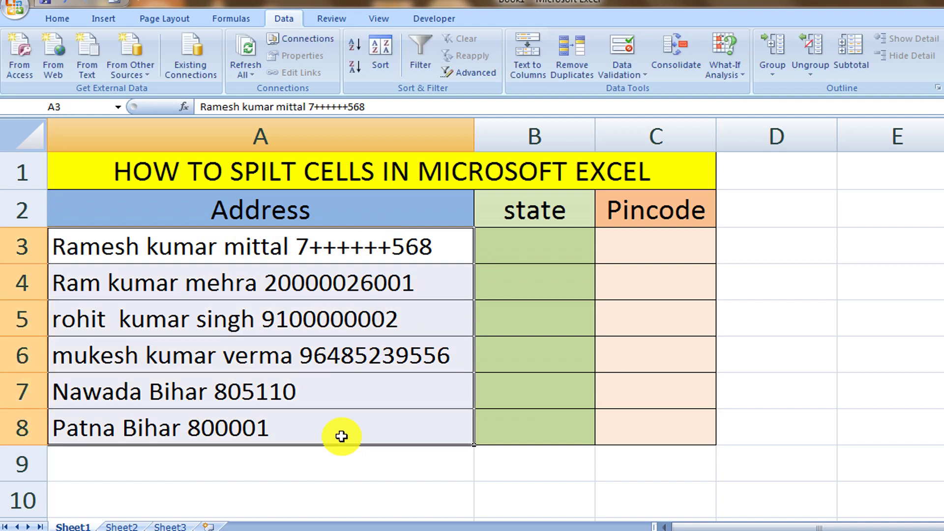
{"action": "key", "text": "alt+a"}
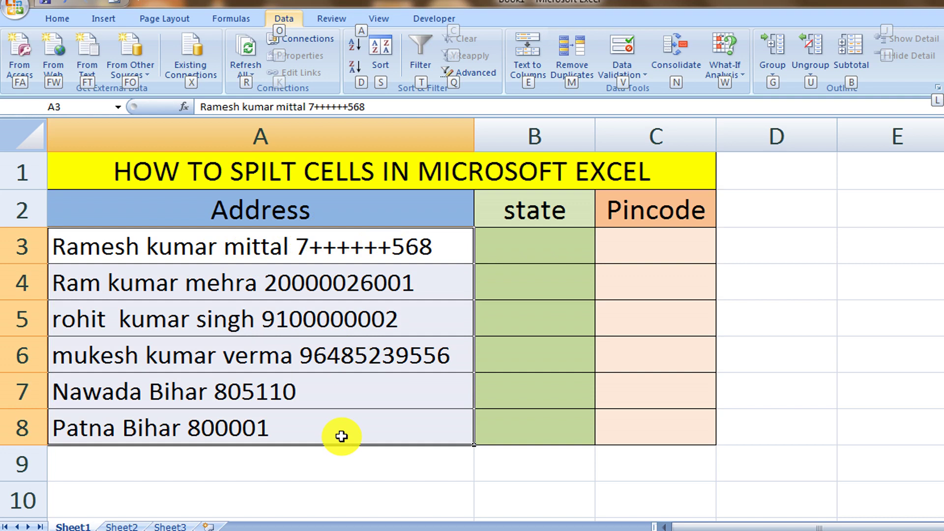
{"action": "key", "text": "e"}
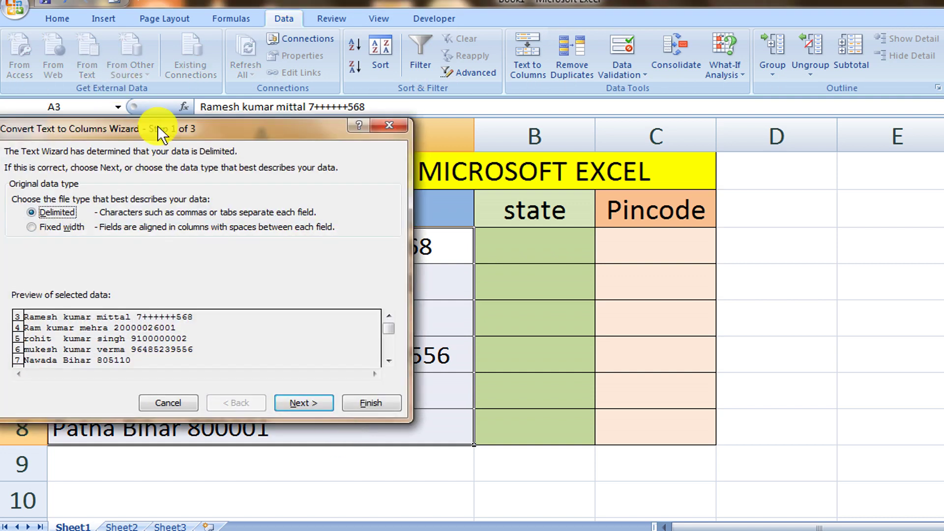
{"action": "left_click_drag", "start_coordinate": [149, 123], "coordinate": [377, 173]}
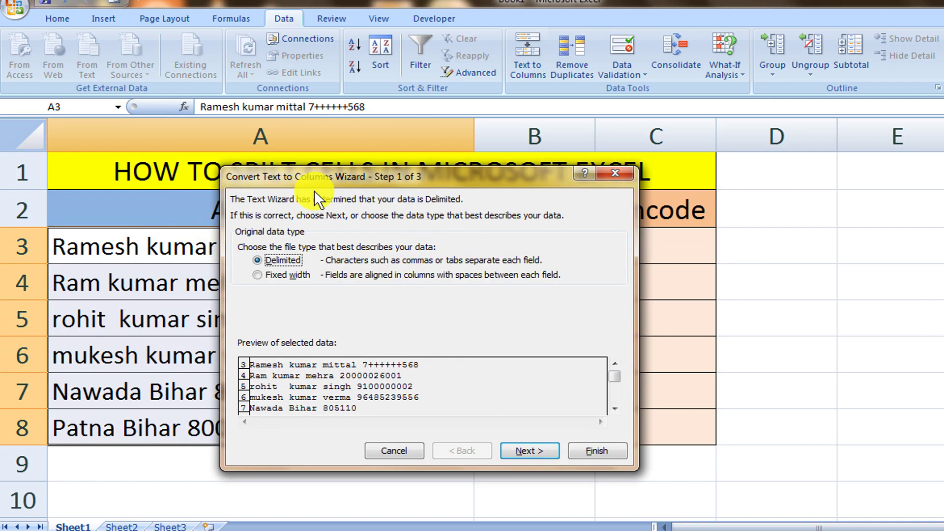
{"action": "left_click", "coordinate": [520, 449]}
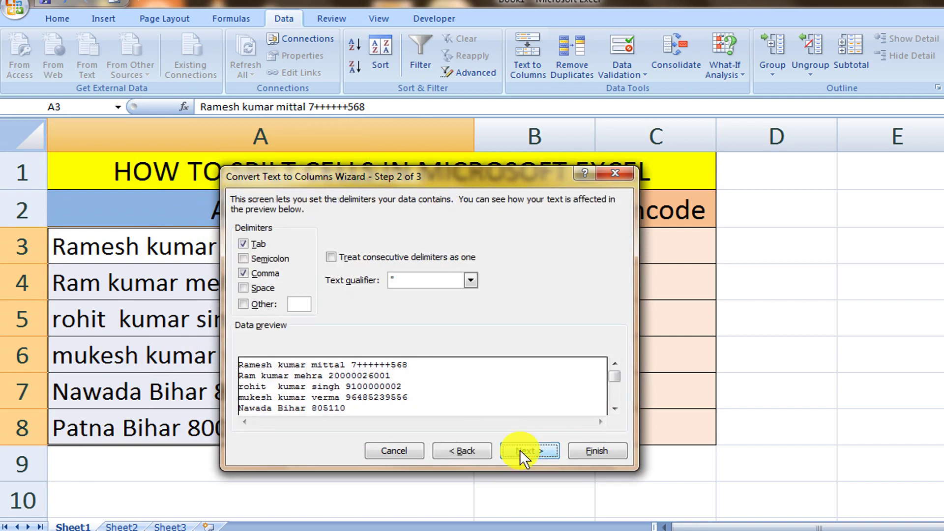
Step: Use Space instead of Comma as a delimiter alongside Tab and finish the split, replacing the contents of the destination cells
{"action": "left_click", "coordinate": [245, 273]}
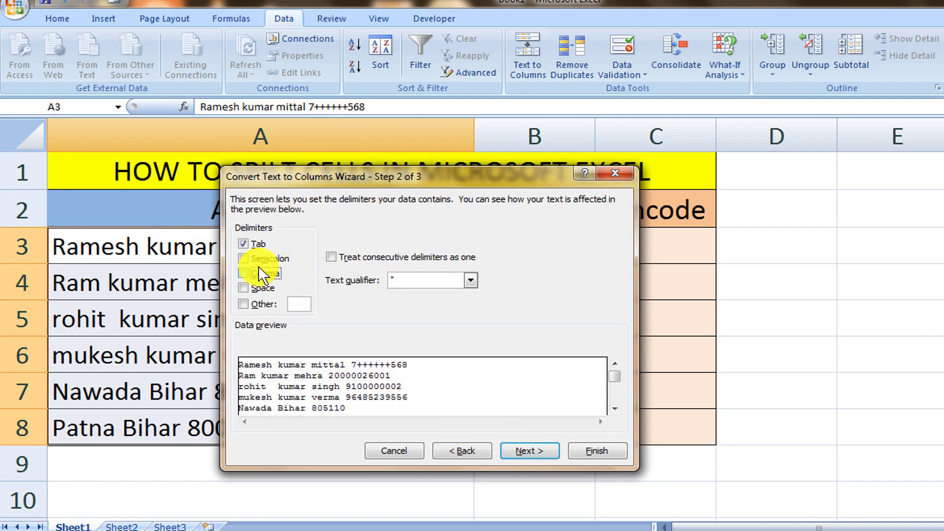
{"action": "left_click_drag", "start_coordinate": [305, 184], "coordinate": [439, 177]}
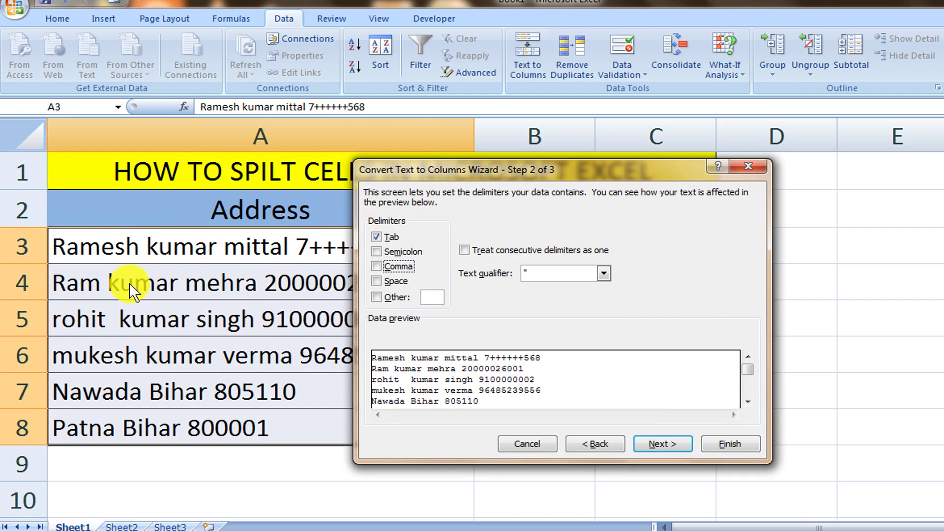
{"action": "left_click", "coordinate": [102, 289]}
{"action": "left_click", "coordinate": [190, 294]}
{"action": "left_click", "coordinate": [189, 295]}
{"action": "left_click", "coordinate": [377, 280]}
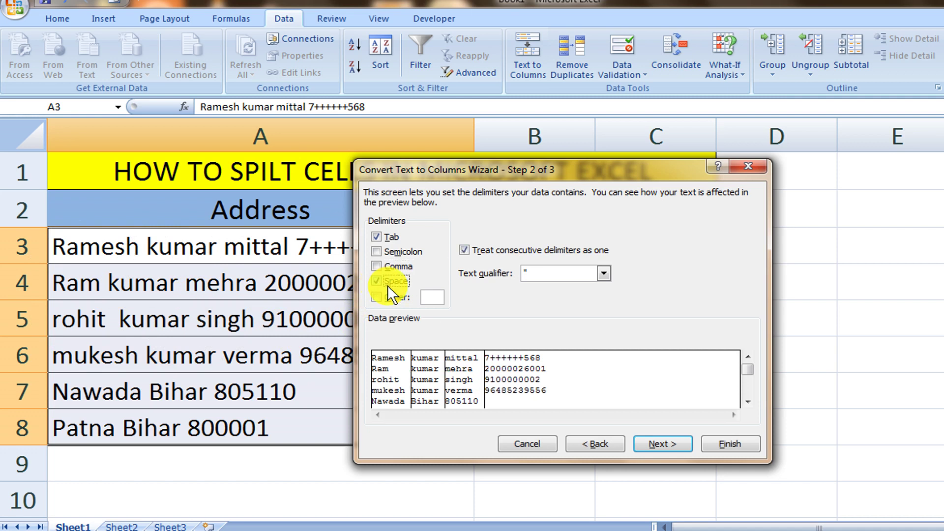
{"action": "left_click", "coordinate": [653, 443]}
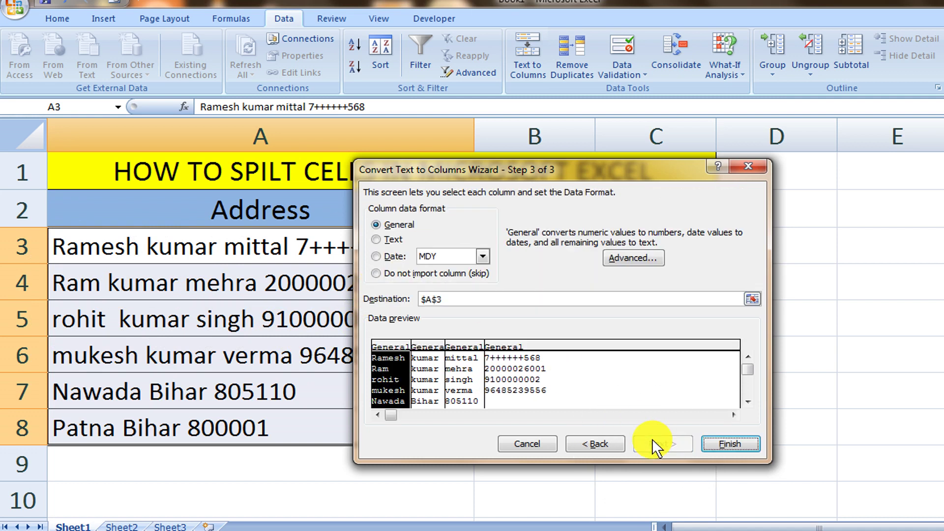
{"action": "left_click", "coordinate": [710, 445]}
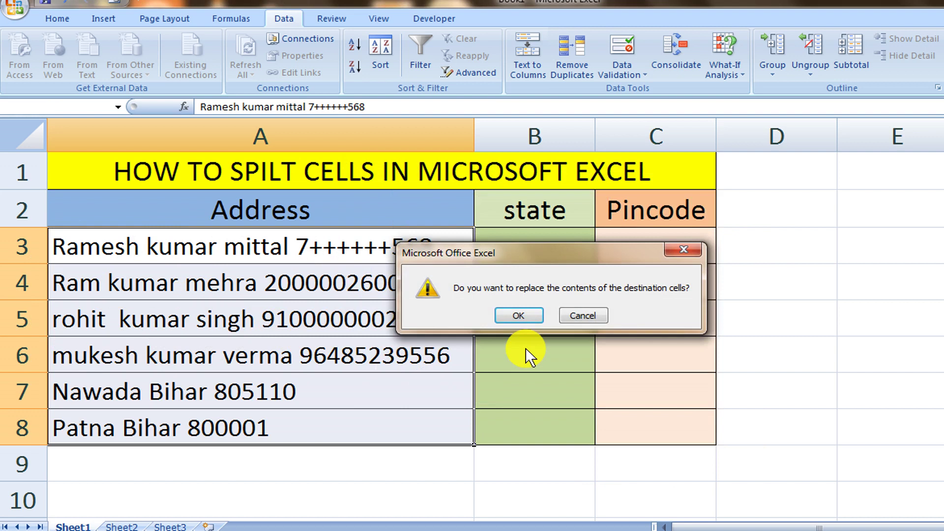
{"action": "left_click", "coordinate": [522, 318]}
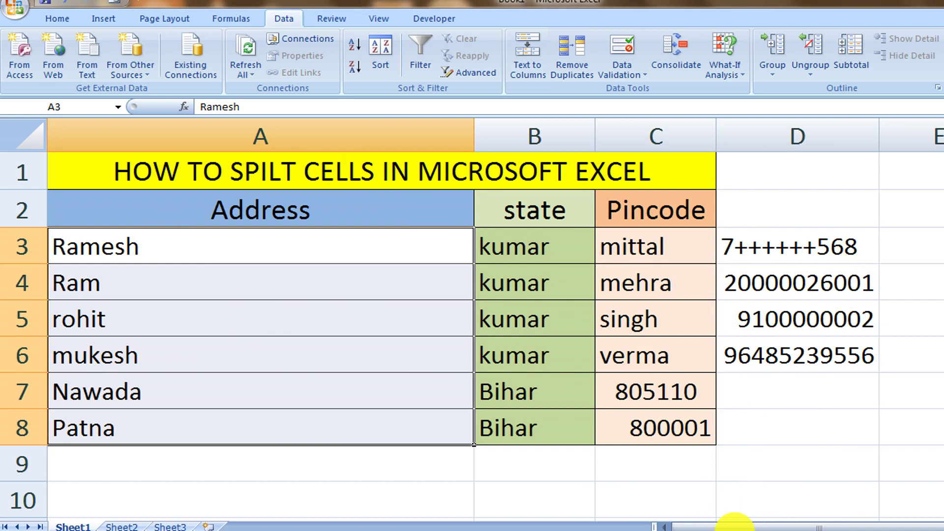
Step: Undo the space-delimited split of the address entries
{"action": "key", "text": "ctrl+z"}
{"action": "key", "text": "ctrl+z"}
Step: Separate the parts of the address entries in A3:A8 with commas, including one after the second word in A3
{"action": "left_click", "coordinate": [146, 256]}
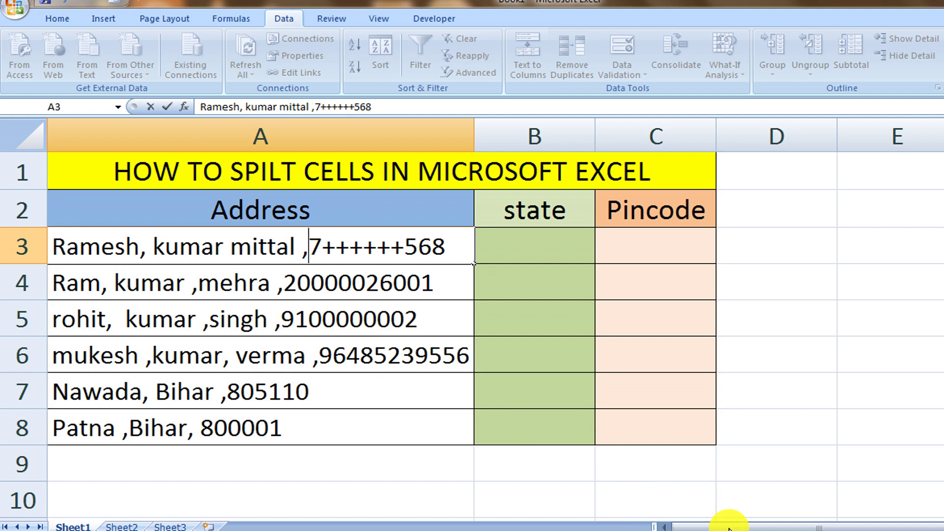
{"action": "type", "text": ","}
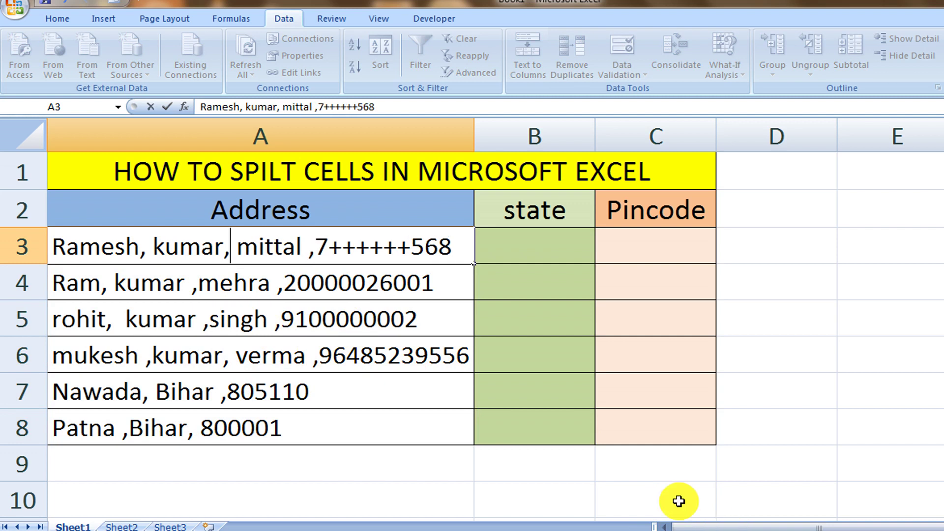
{"action": "key", "text": "alt+a"}
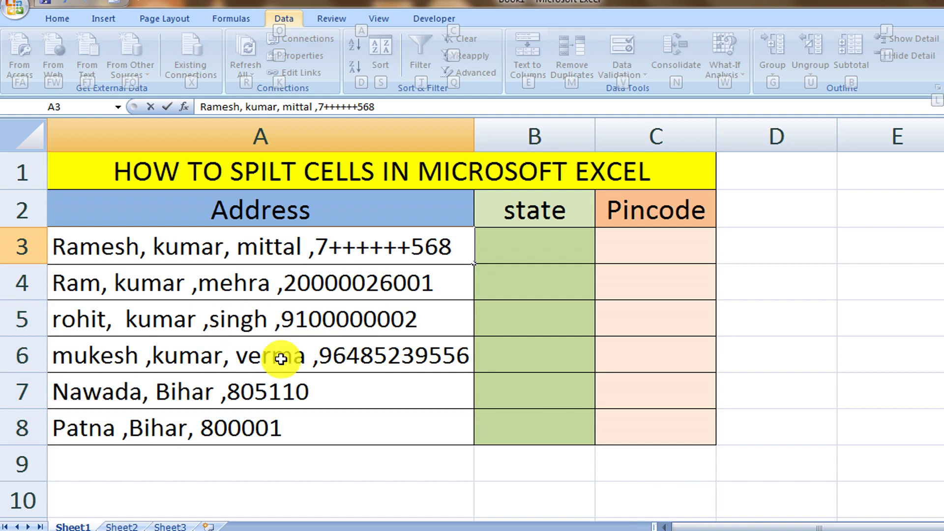
{"action": "left_click", "coordinate": [449, 241]}
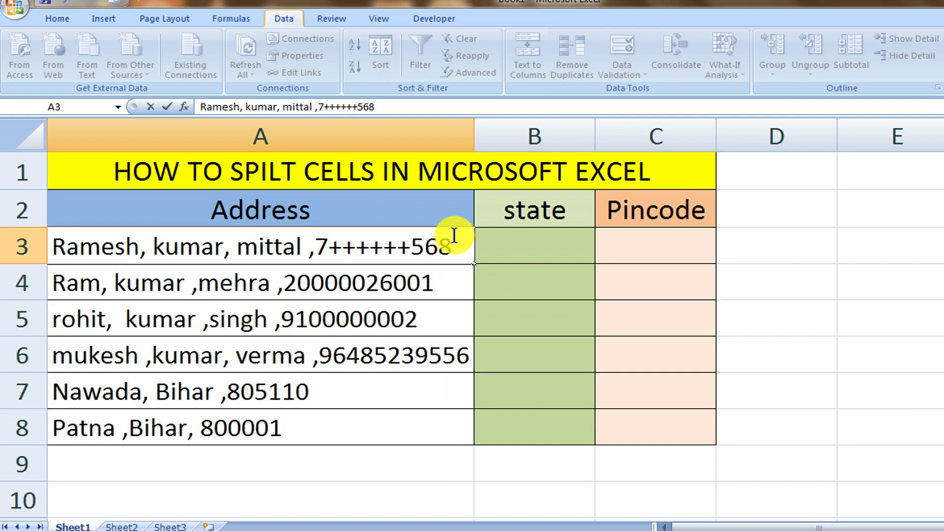
{"action": "left_click", "coordinate": [389, 472]}
Step: Start a delimited Text to Columns conversion of the comma-separated entries in A3:A9 and advance to its delimiter settings
{"action": "left_click_drag", "start_coordinate": [394, 420], "coordinate": [380, 248]}
{"action": "key", "text": "alt+a"}
{"action": "key", "text": "e"}
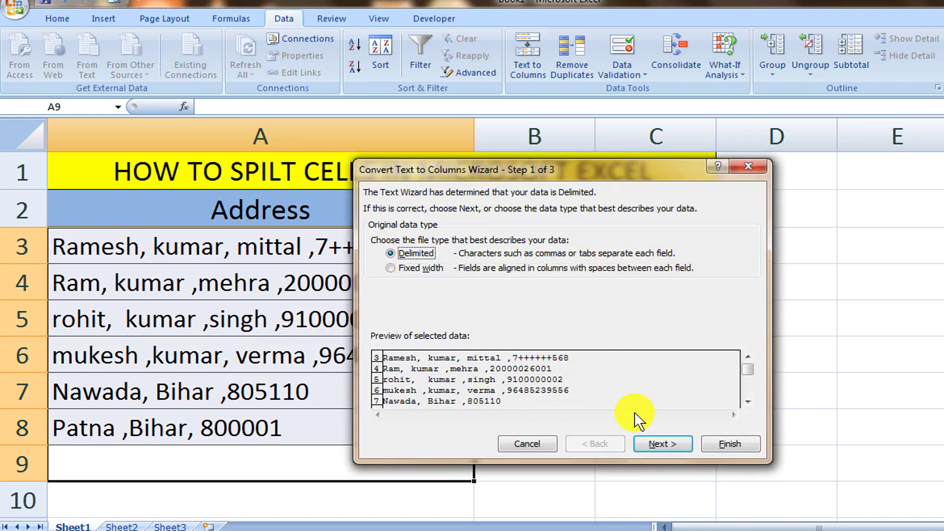
{"action": "left_click", "coordinate": [649, 442]}
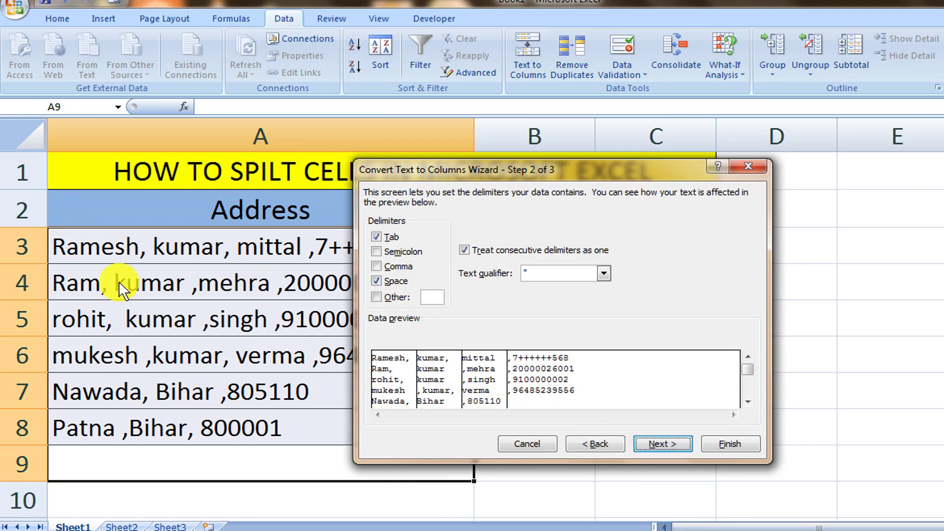
Step: Split the entries with Comma instead of Space as a delimiter alongside Tab, and auto-fit the width of column D
{"action": "left_click", "coordinate": [376, 266]}
{"action": "left_click", "coordinate": [376, 281]}
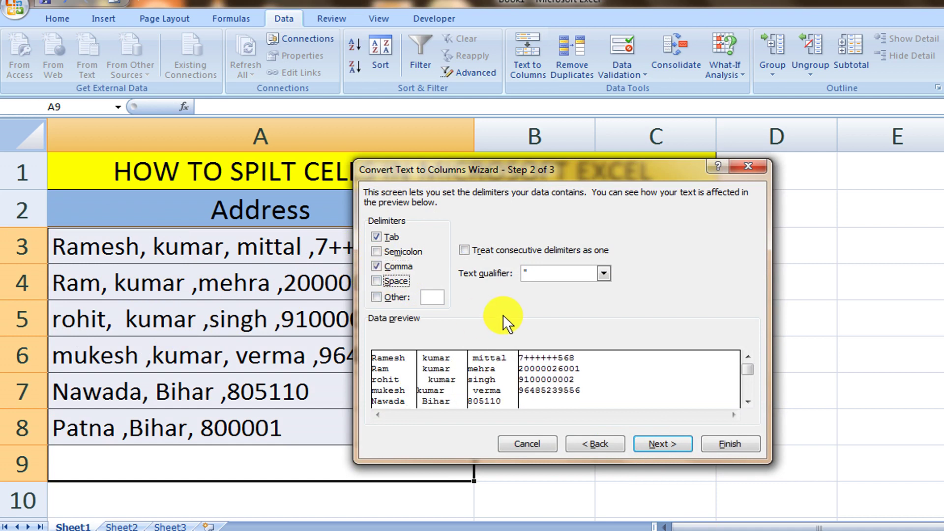
{"action": "left_click", "coordinate": [652, 439]}
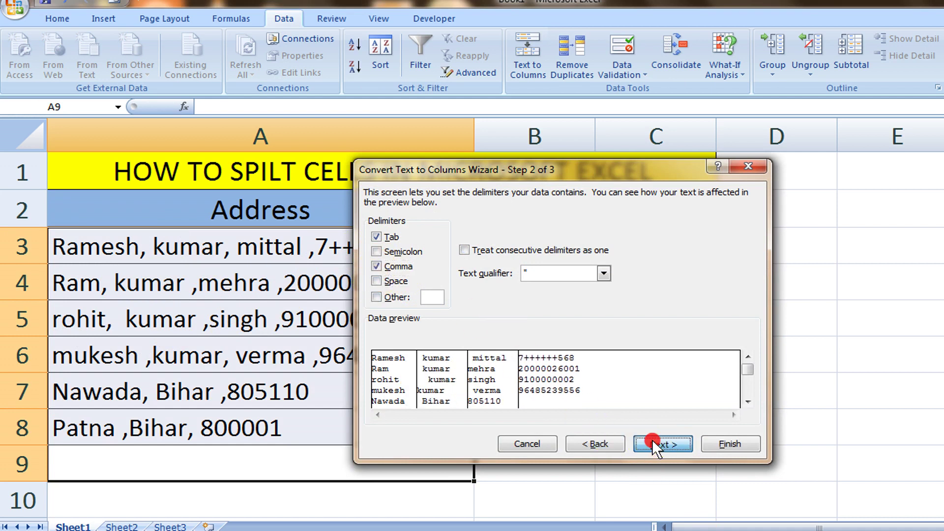
{"action": "left_click", "coordinate": [728, 444]}
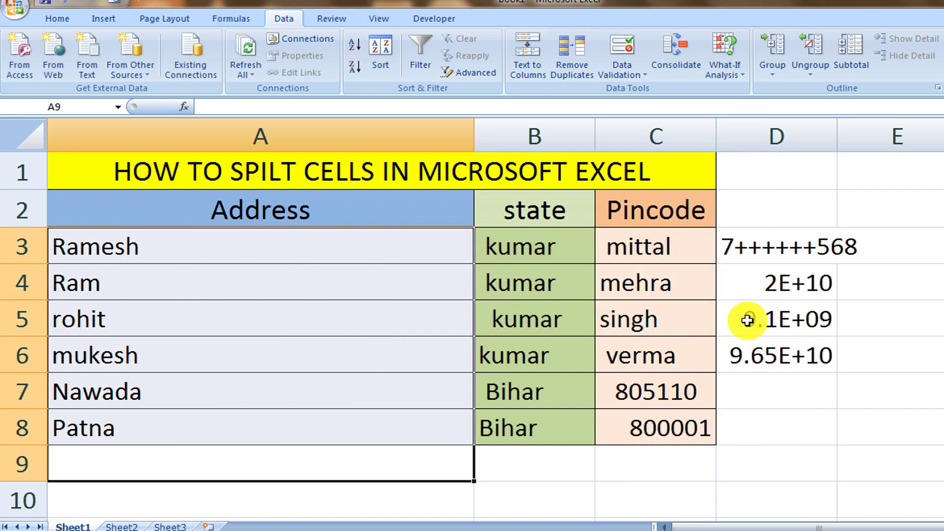
{"action": "double_click", "coordinate": [836, 135]}
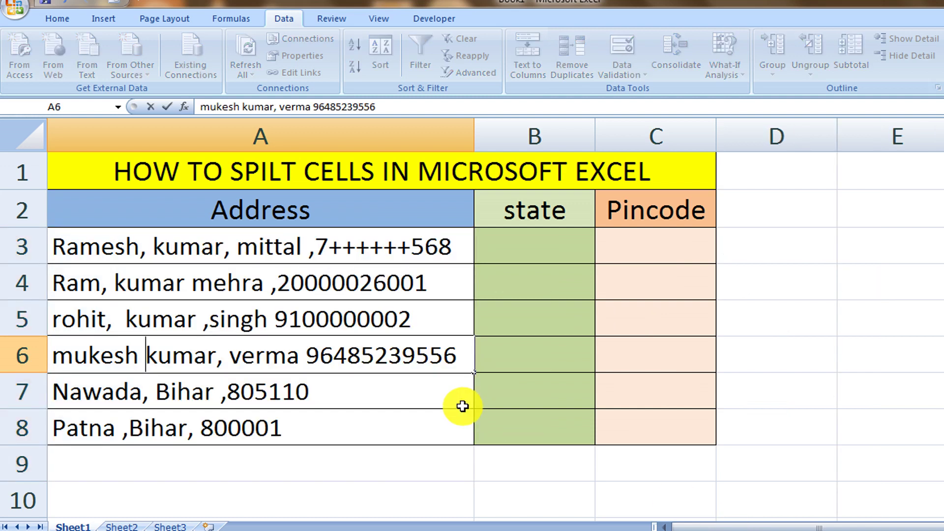
Step: Start a delimited Text to Columns conversion of the mixed comma- and space-separated entries in A3:A8, advancing to the delimiter settings
{"action": "left_click", "coordinate": [148, 356]}
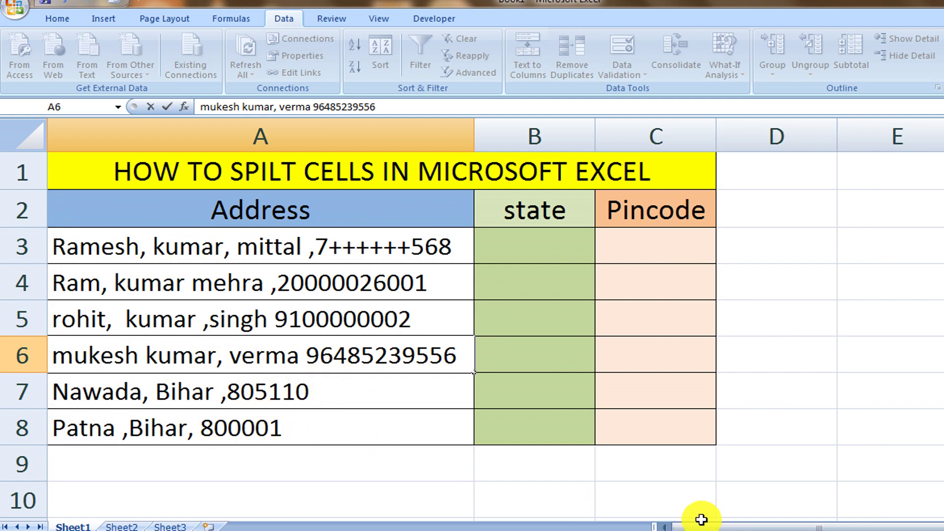
{"action": "key", "text": "alt+a"}
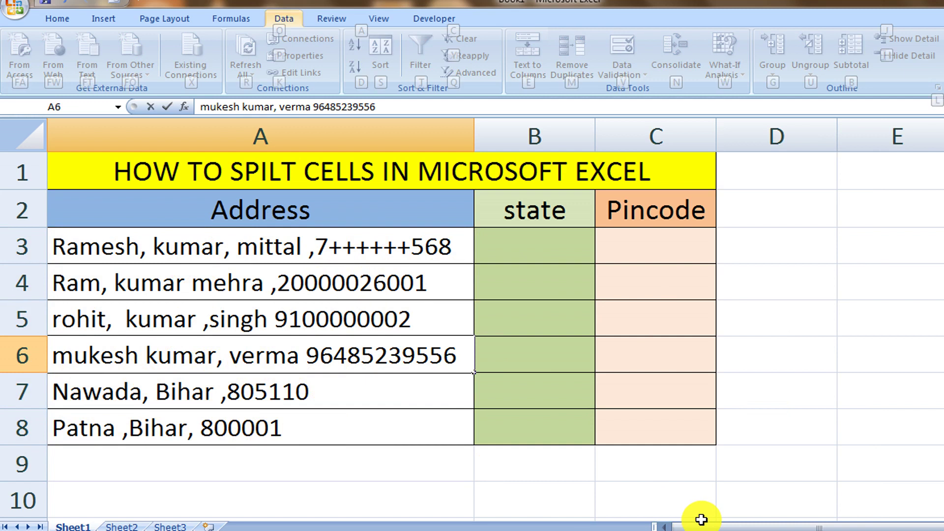
{"action": "left_click_drag", "start_coordinate": [430, 238], "coordinate": [393, 431]}
{"action": "key", "text": "alt+a"}
{"action": "key", "text": "e"}
{"action": "left_click", "coordinate": [727, 525]}
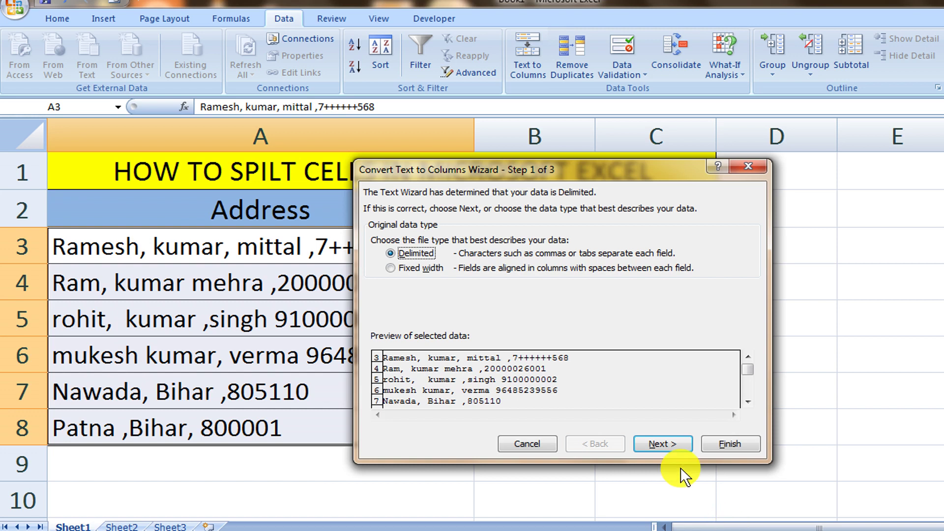
{"action": "left_click", "coordinate": [671, 445]}
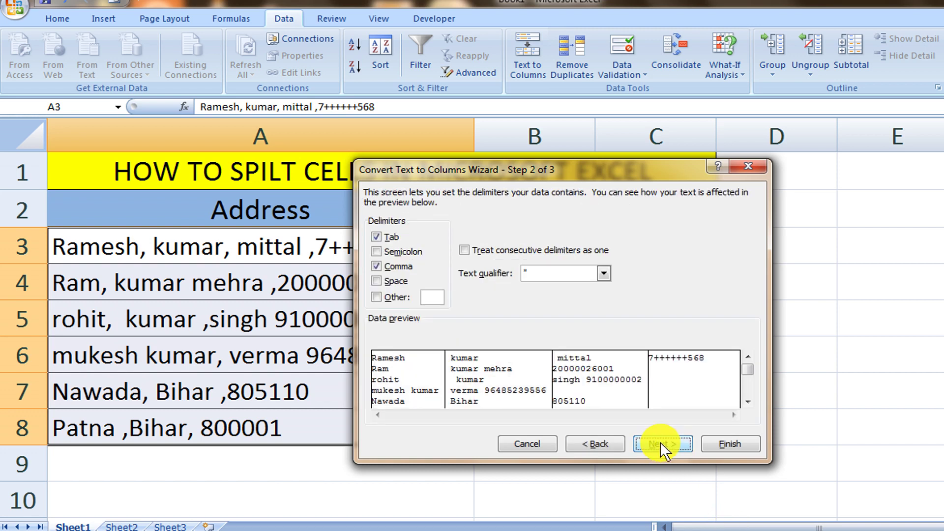
Step: Add Space to the Tab and Comma delimiters and finish the split at $A$3, accepting replacement of the destination cells' contents
{"action": "left_click", "coordinate": [660, 442]}
{"action": "left_click", "coordinate": [608, 443]}
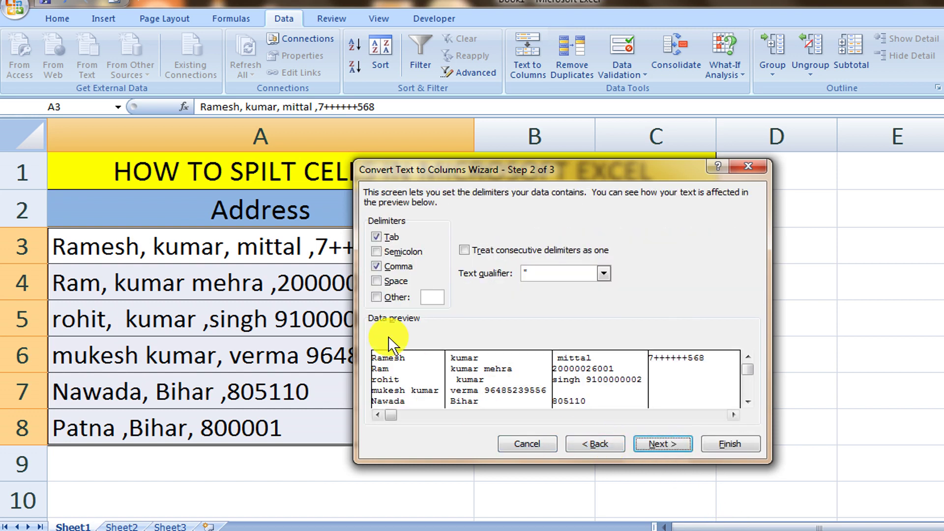
{"action": "left_click", "coordinate": [376, 279]}
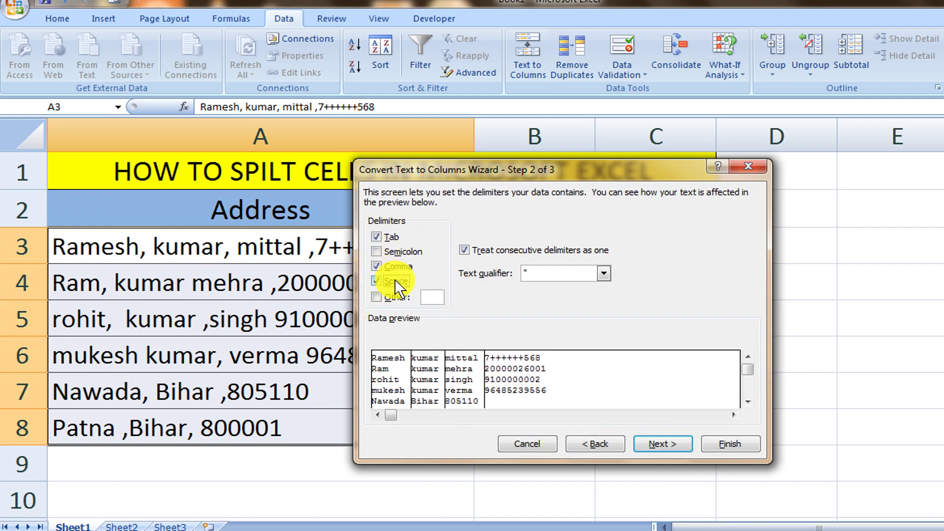
{"action": "left_click", "coordinate": [650, 438]}
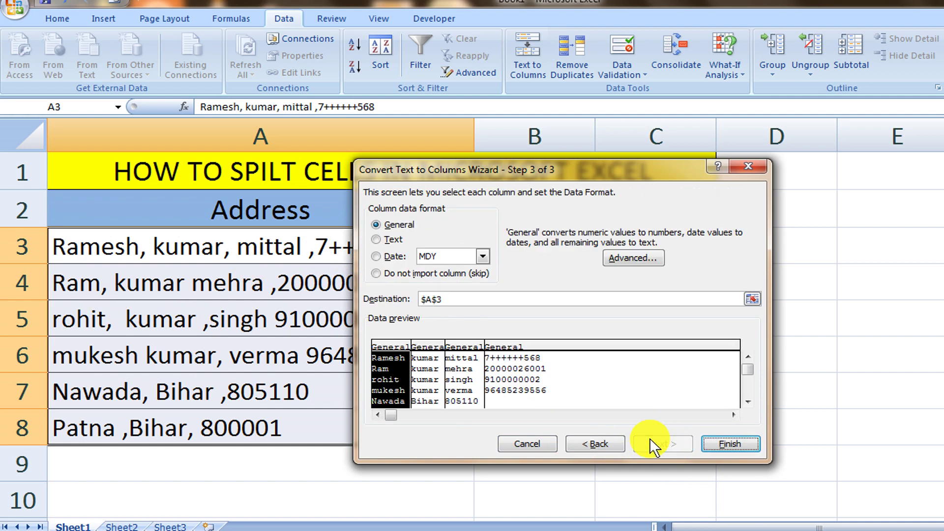
{"action": "left_click", "coordinate": [719, 442]}
{"action": "left_click", "coordinate": [522, 313]}
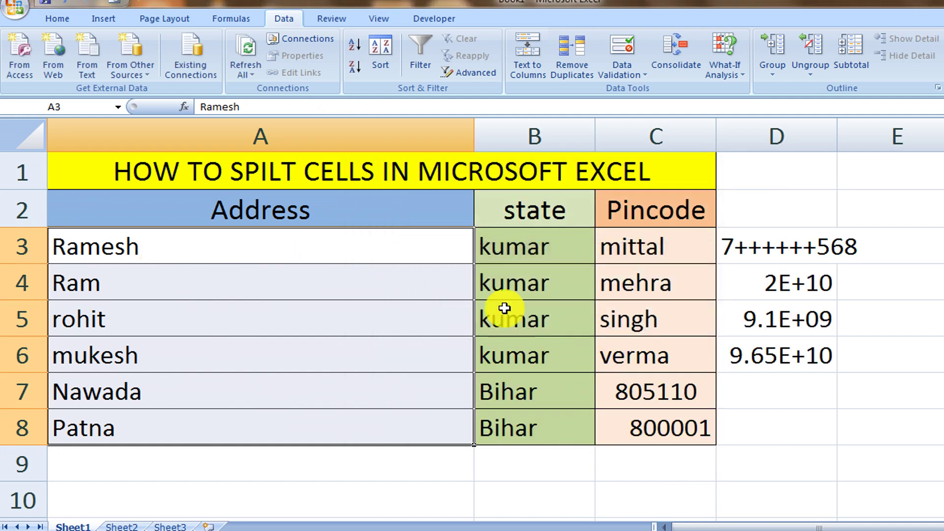
Step: Auto-fit the width of column D so the long numbers display in full
{"action": "double_click", "coordinate": [837, 139]}
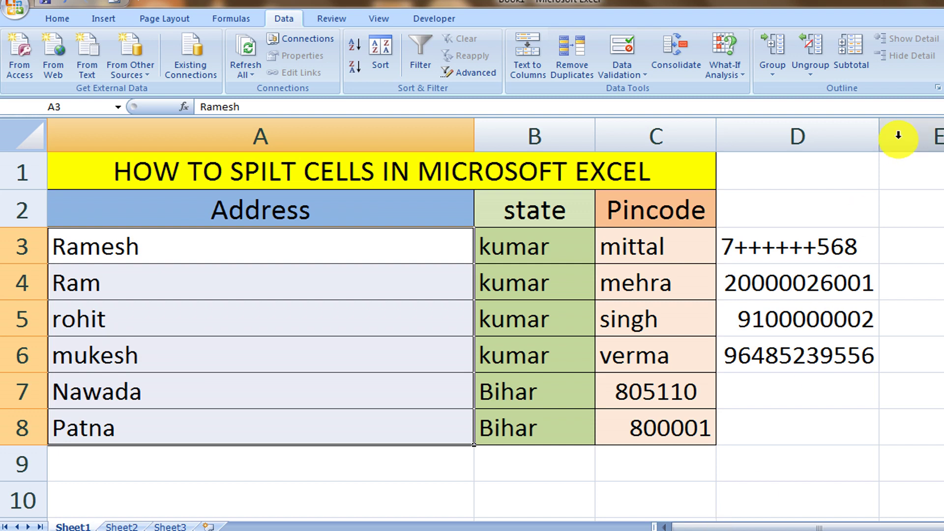
{"action": "left_click", "coordinate": [878, 149]}
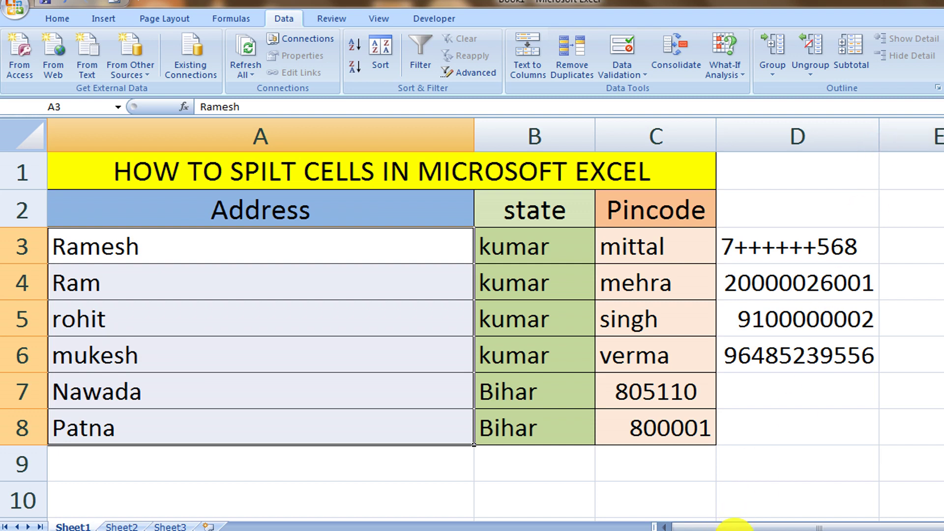
{"action": "left_click", "coordinate": [734, 525]}
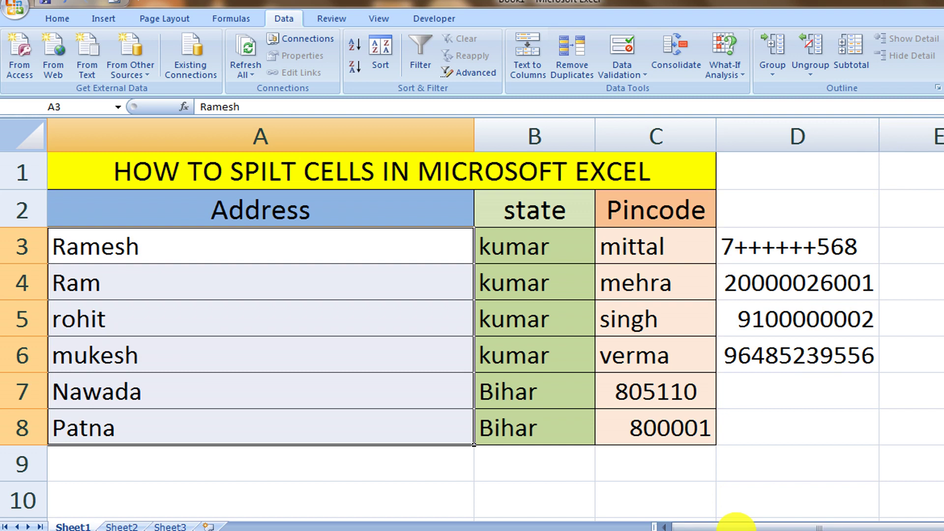